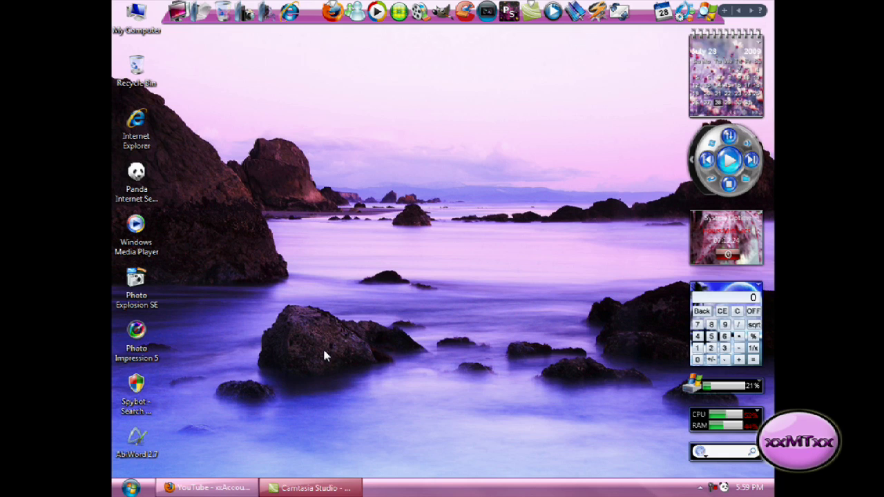
# Step: Restore the Firefox window showing YouTube's signed-in home page with the Videos Being Watched Now list
pyautogui.click(211, 488)
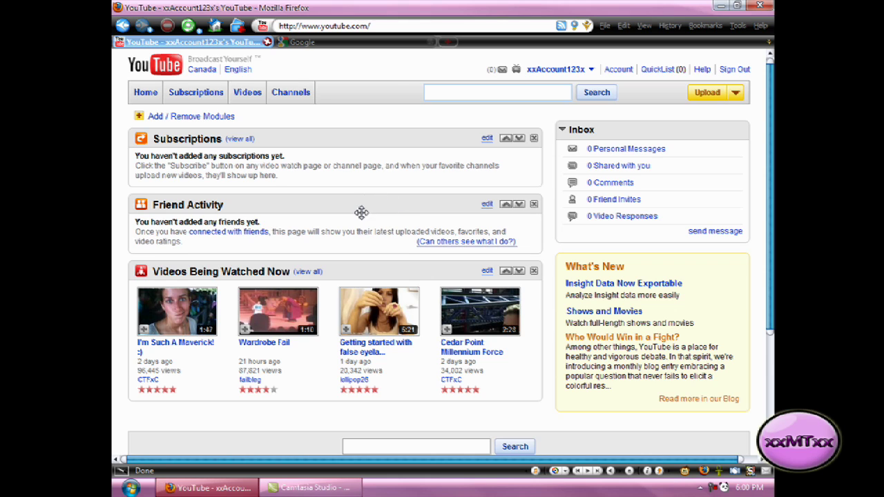
# Step: Switch to the Google page and open the Google account settings
pyautogui.click(359, 42)
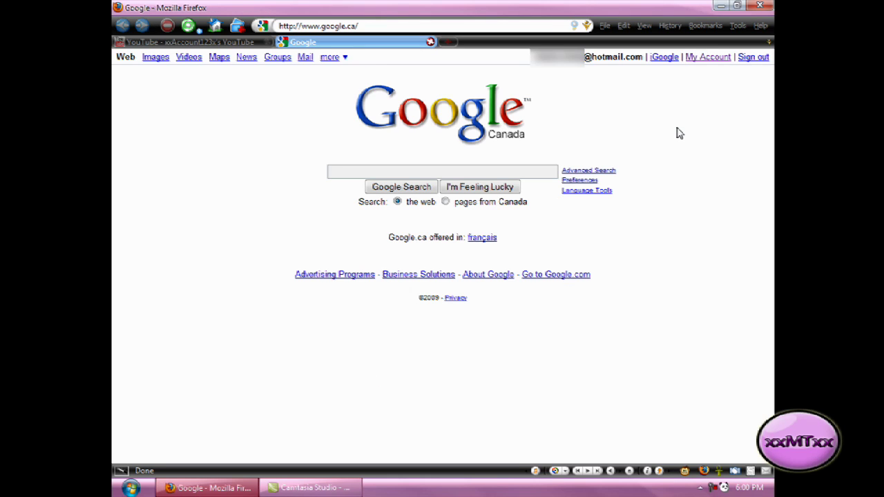
pyautogui.click(714, 58)
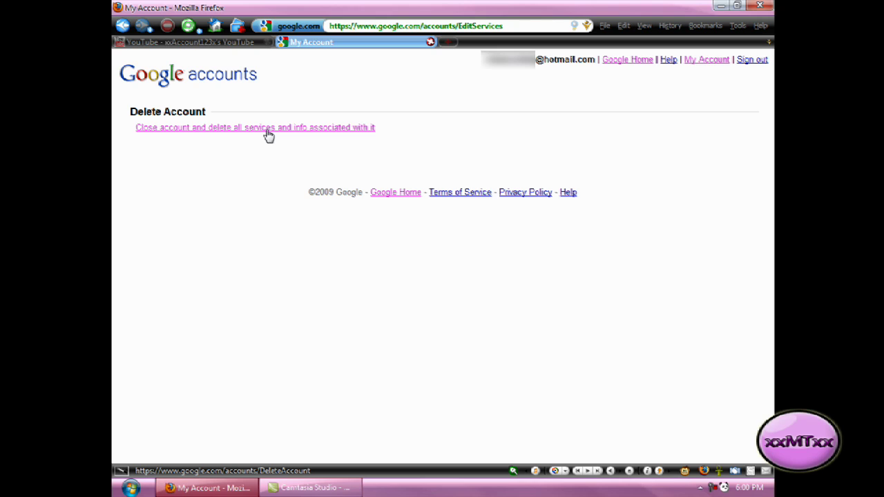
# Step: Delete the Google account after acknowledging YouTube loss, pending charges and entering the current password
pyautogui.click(268, 134)
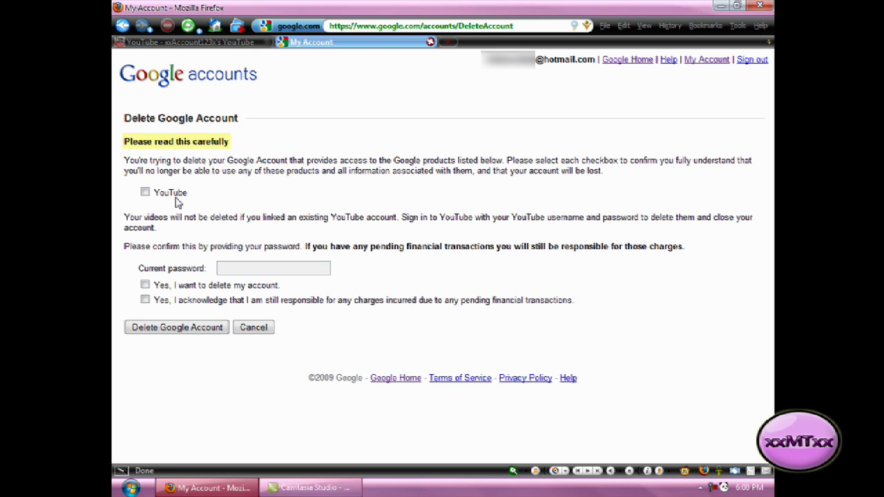
pyautogui.click(145, 193)
pyautogui.click(238, 268)
pyautogui.write('•••••••••••')
pyautogui.click(144, 300)
pyautogui.click(145, 286)
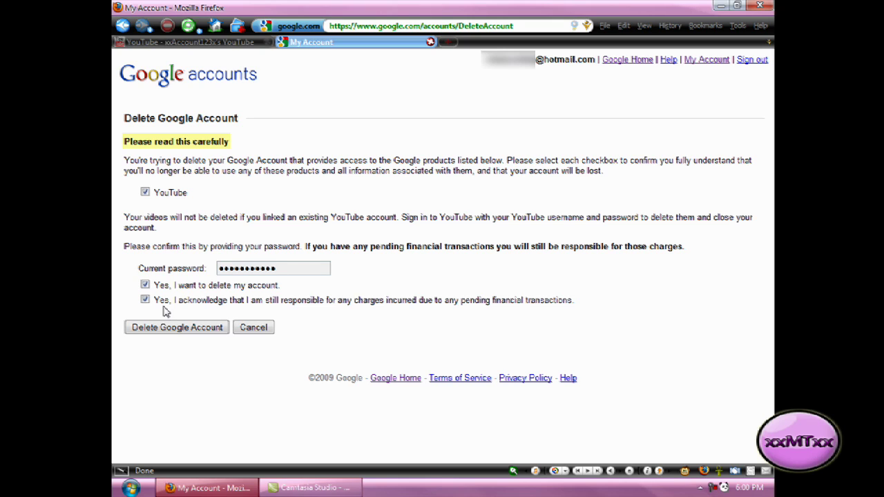
pyautogui.click(173, 329)
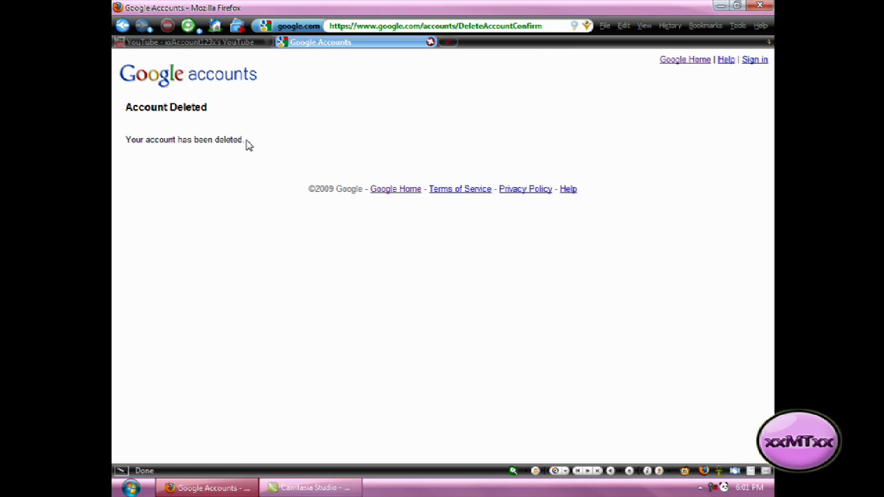
# Step: Close the account-deleted Google page and sign out of YouTube
pyautogui.moveTo(247, 142); pyautogui.dragTo(131, 145)
pyautogui.click(159, 189)
pyautogui.click(431, 42)
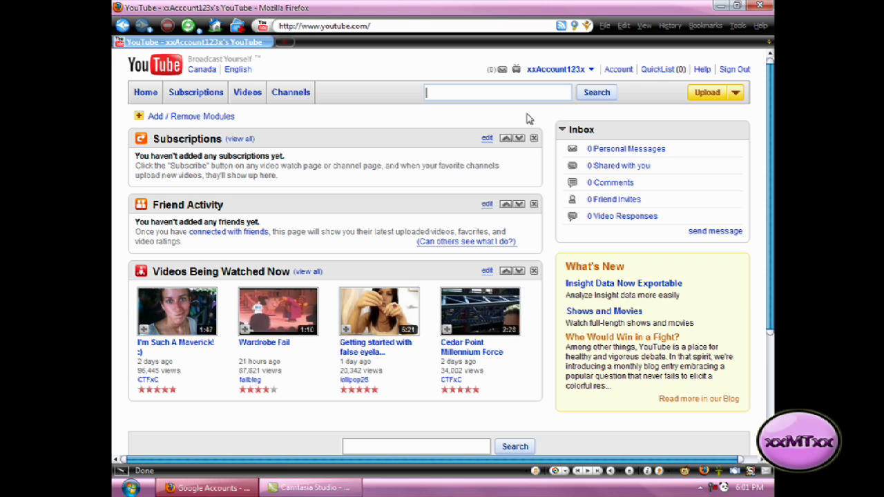
pyautogui.click(741, 69)
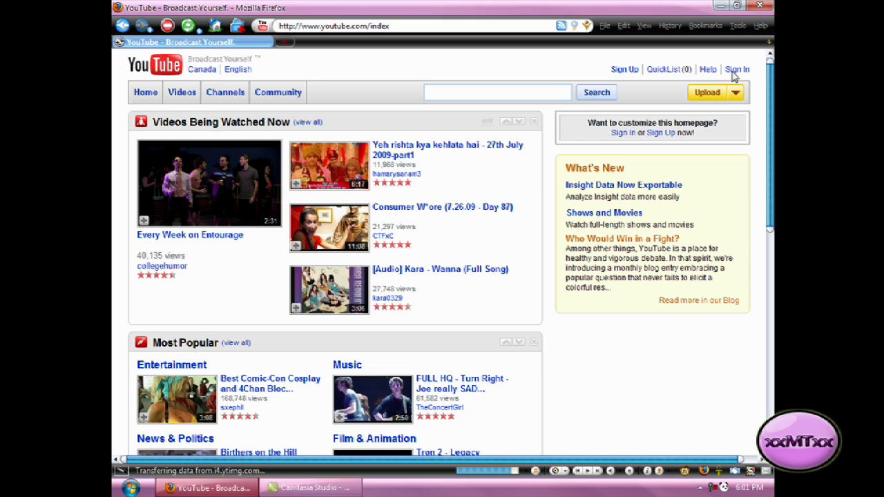
# Step: Try signing back into YouTube with the saved username and password
pyautogui.click(736, 72)
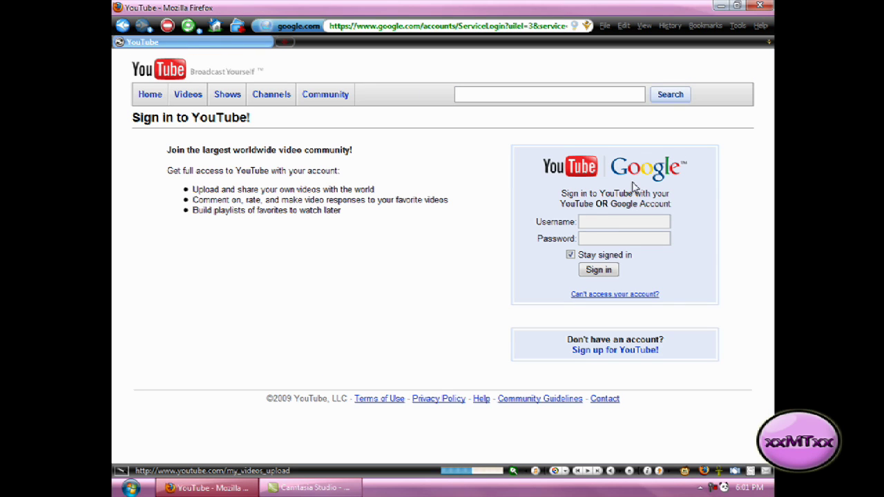
pyautogui.click(598, 222)
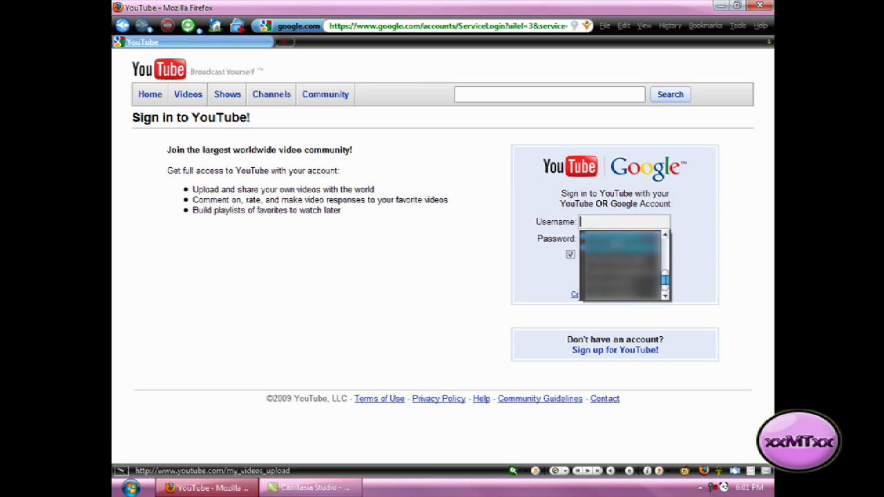
pyautogui.click(617, 297)
pyautogui.click(608, 272)
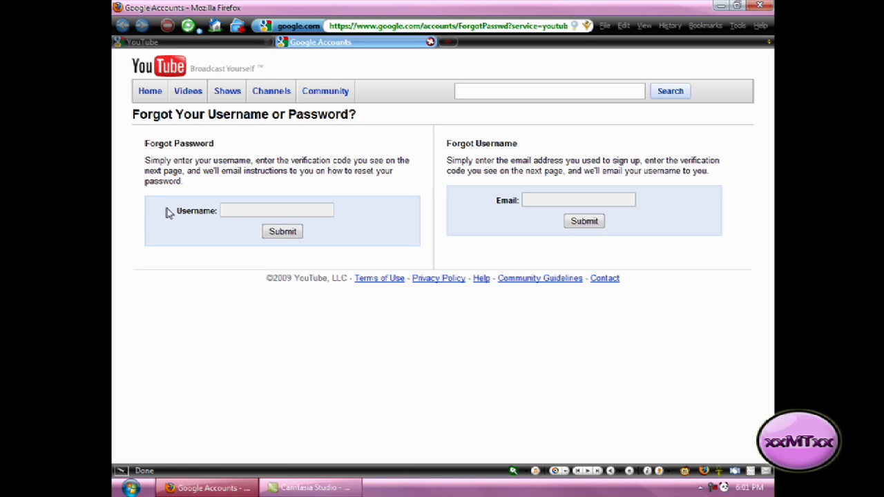
# Step: Request a password reset for the account's previously used username
pyautogui.click(242, 211)
pyautogui.click(242, 211)
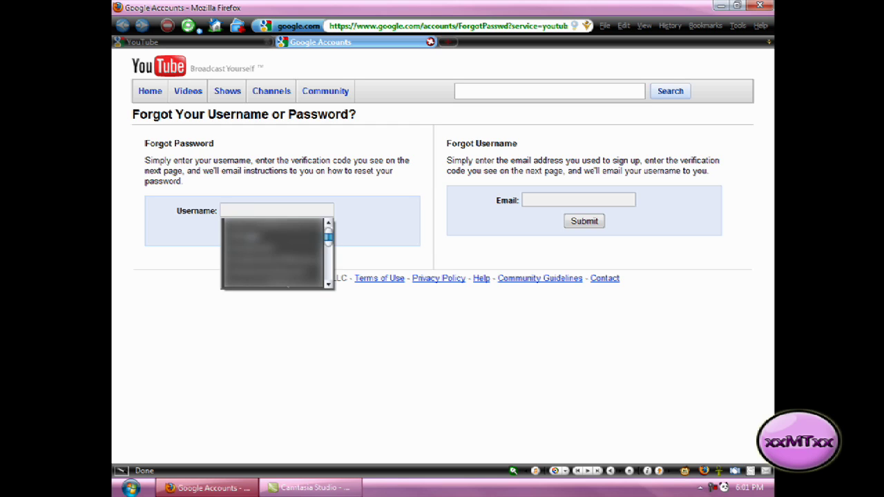
pyautogui.scroll(-4, 264, 287)
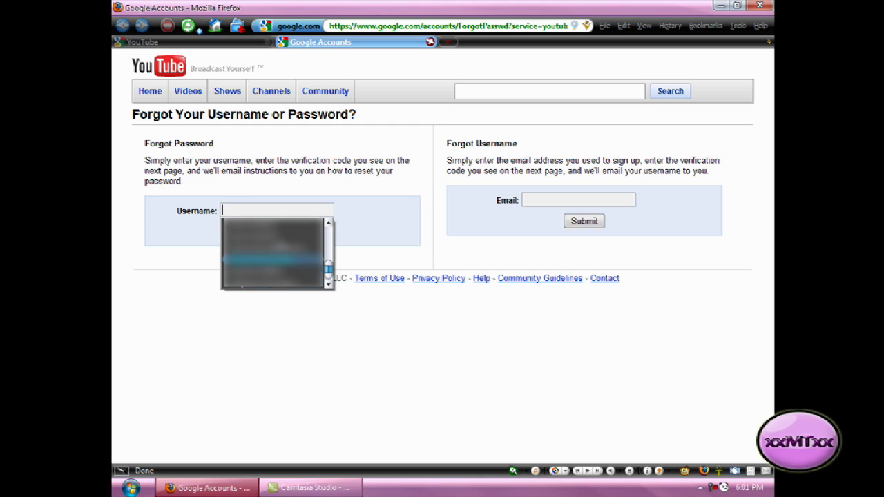
pyautogui.click(269, 235)
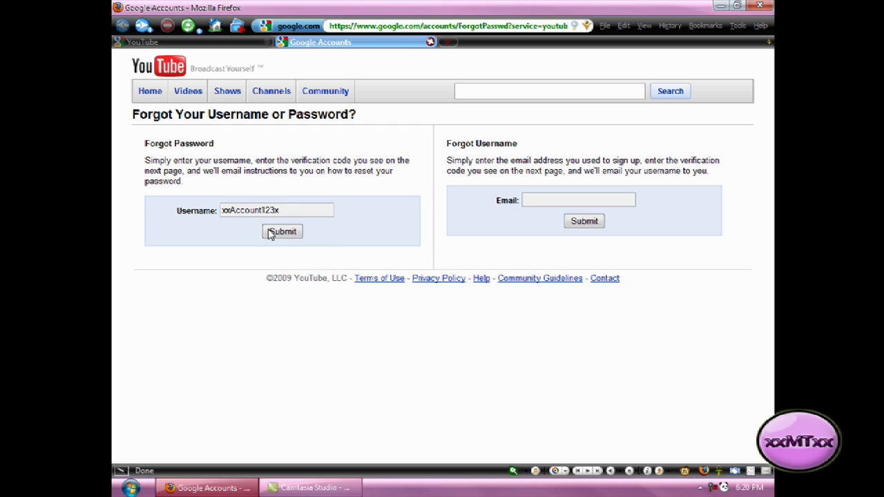
pyautogui.click(273, 234)
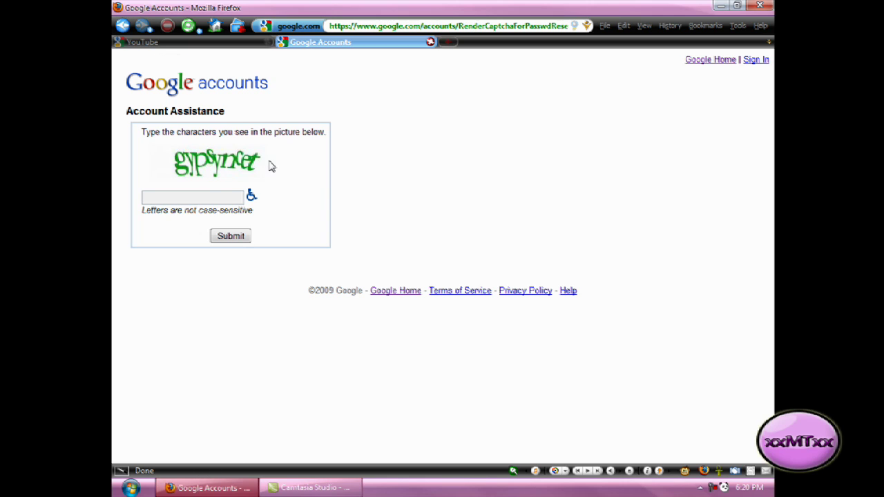
# Step: Enter and submit the verification characters so reset instructions are emailed
pyautogui.click(203, 196)
pyautogui.write('gypsyncet')
pyautogui.click(239, 236)
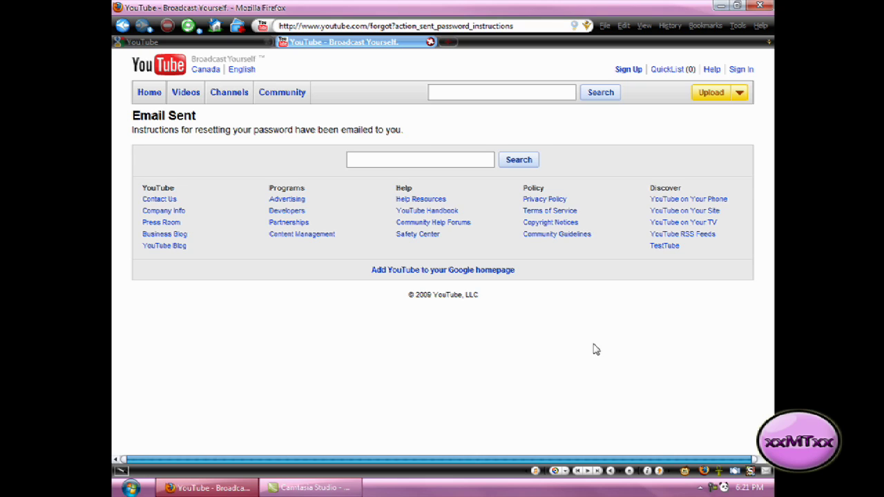
# Step: Follow the reset link from the Hotmail inbox and enter the new password in both fields
pyautogui.rightClick(766, 471)
pyautogui.click(683, 354)
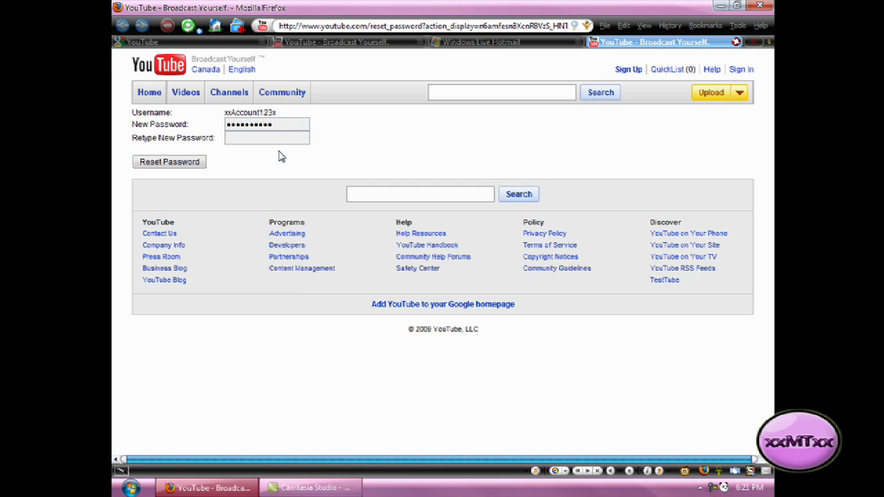
pyautogui.moveTo(272, 125); pyautogui.dragTo(212, 122)
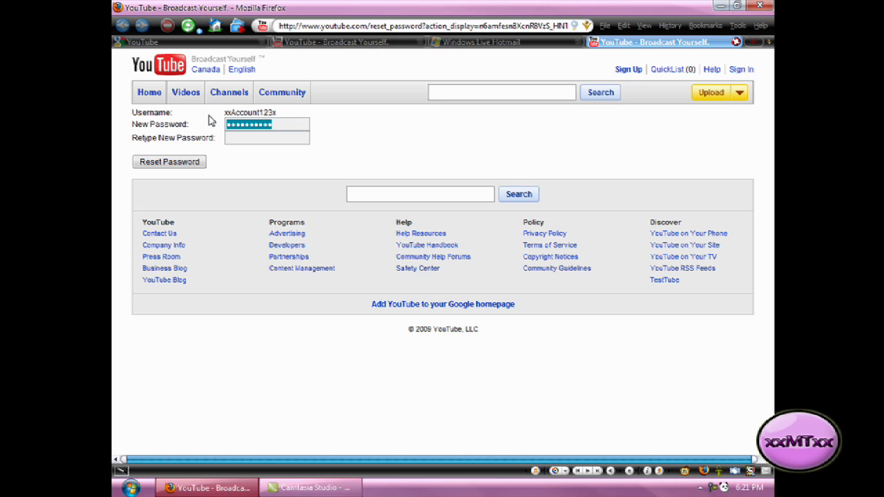
pyautogui.press('BackSpace')
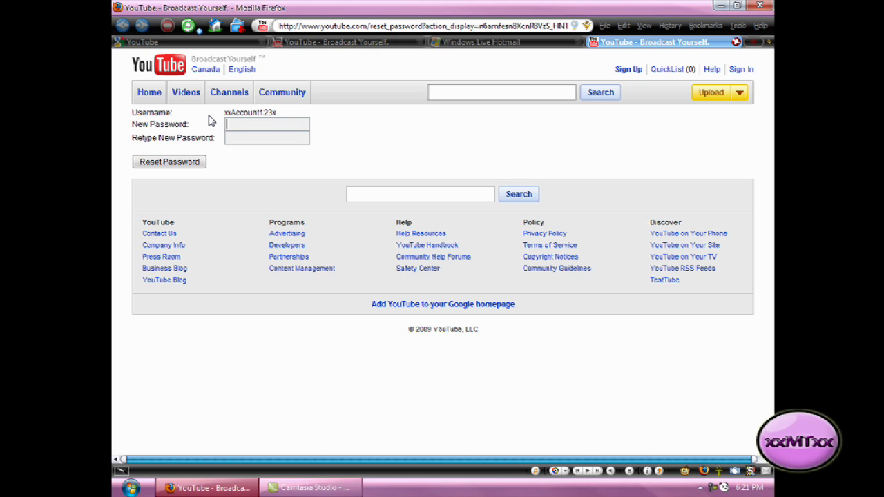
pyautogui.write('xxxxxxxxxx')
pyautogui.click(254, 140)
pyautogui.write('xxxxxxxxxxx')
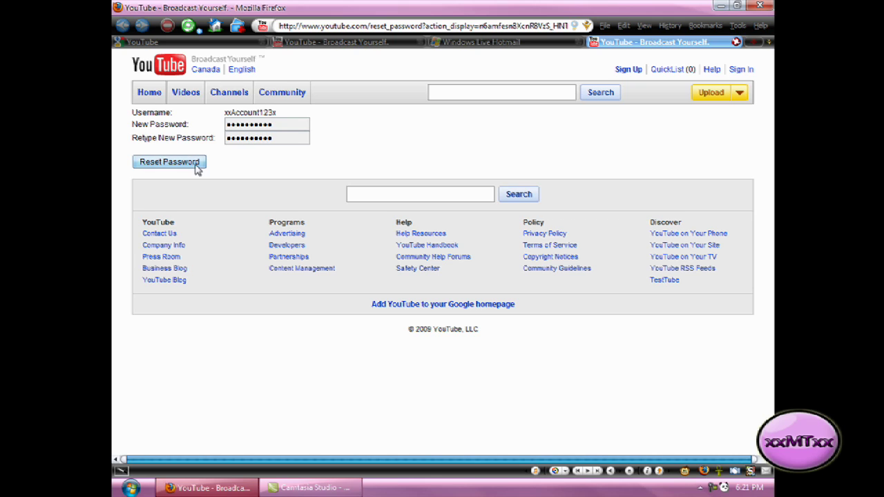
# Step: Save the new password, then sign in with the saved username and the new password
pyautogui.click(193, 167)
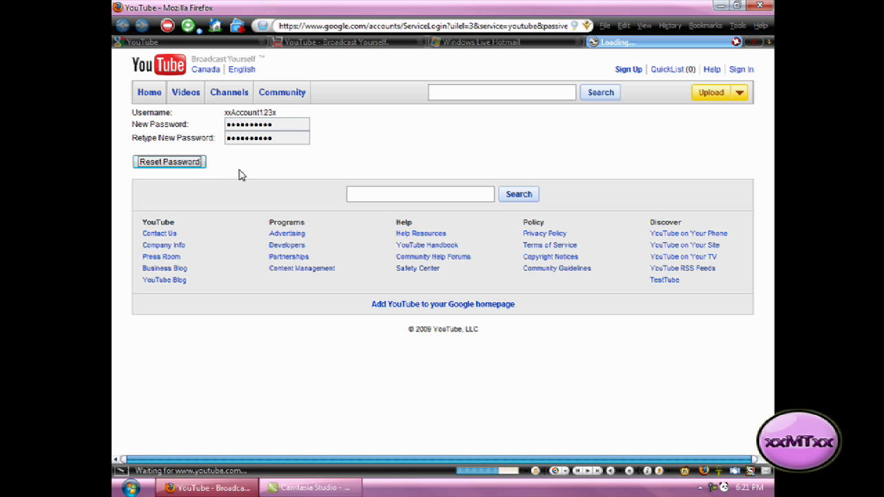
pyautogui.click(601, 221)
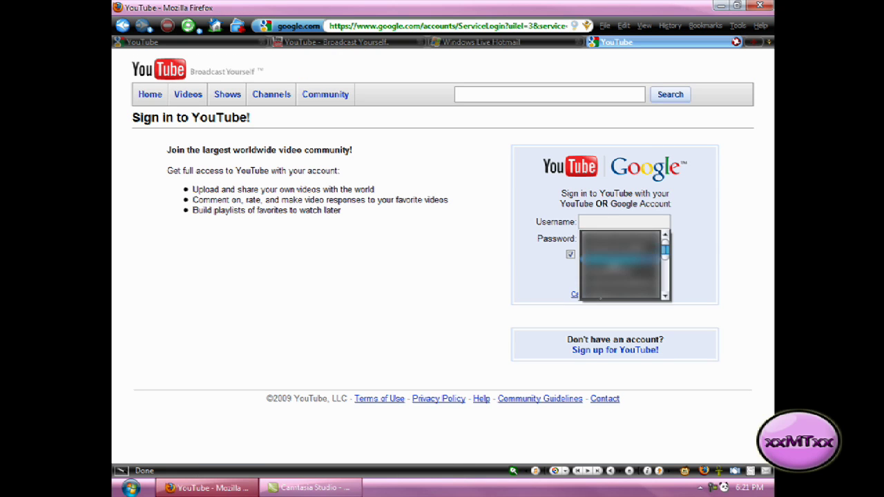
pyautogui.click(605, 298)
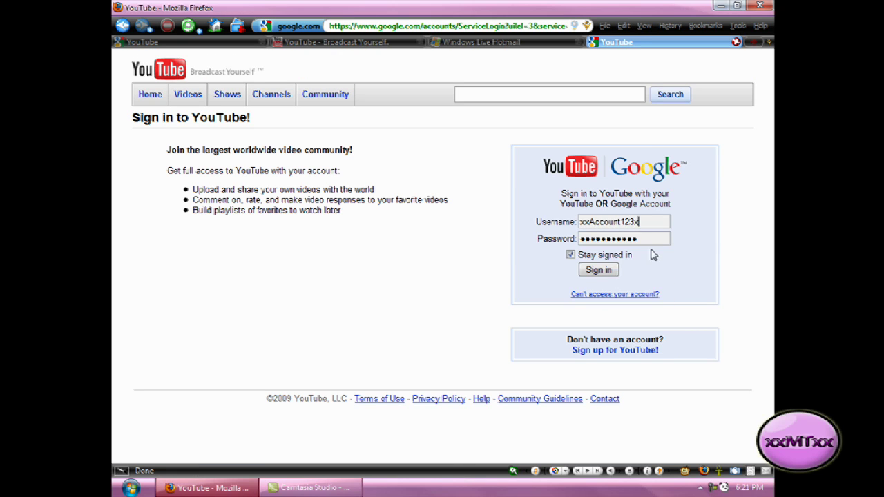
pyautogui.doubleClick(651, 240)
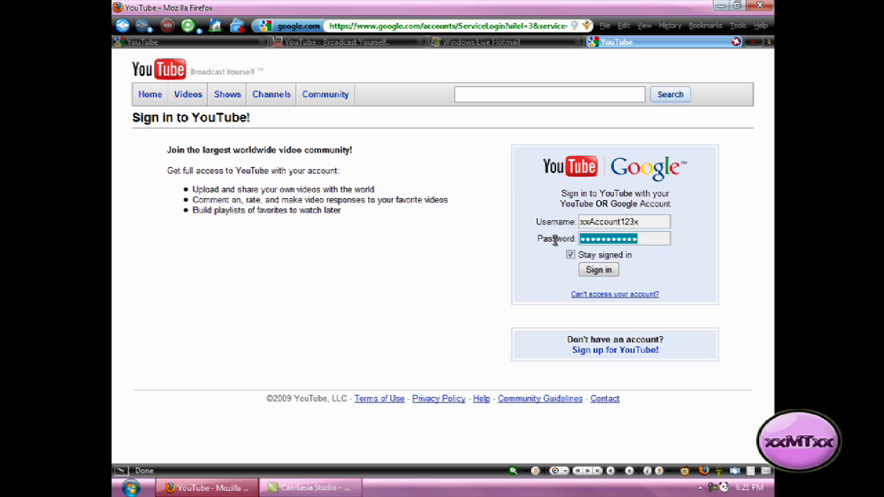
pyautogui.write('xxxxxxx')
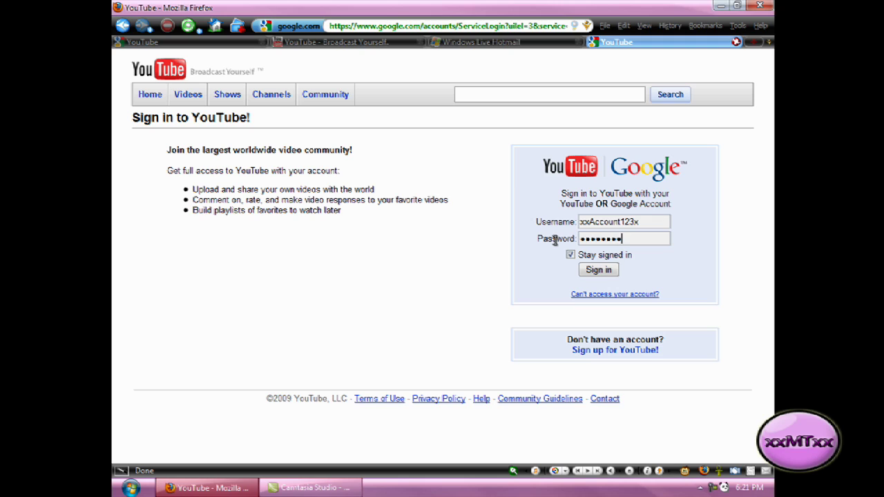
pyautogui.write('xxx')
pyautogui.click(608, 270)
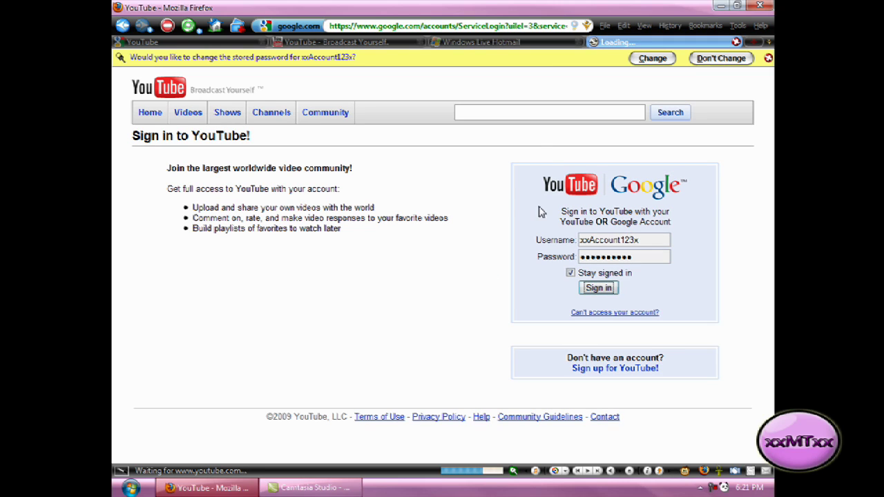